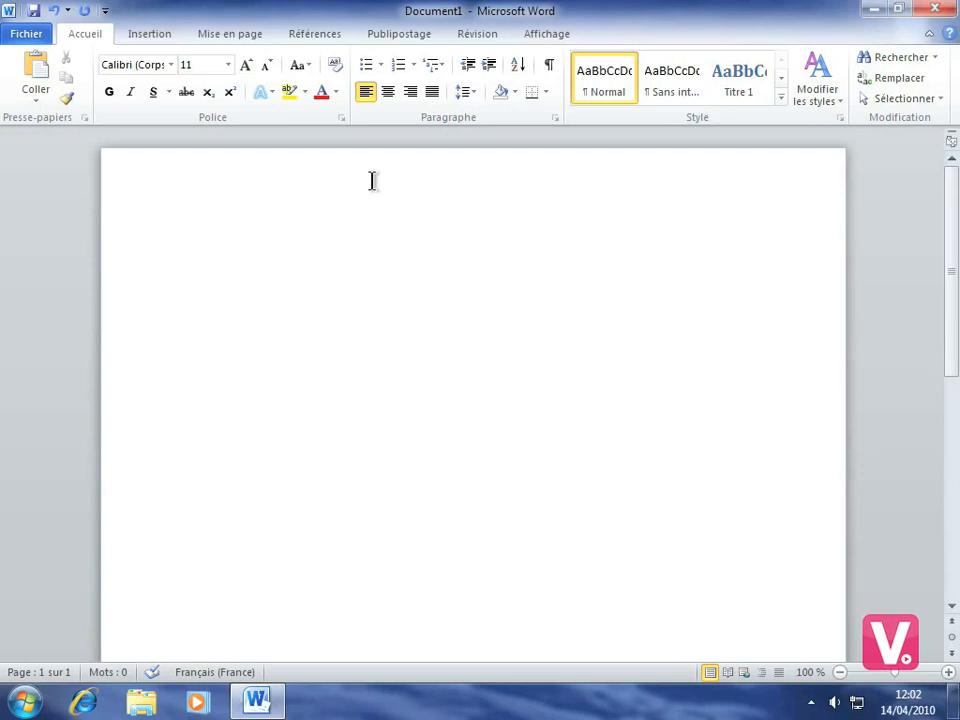
Start creating an envelope and enter the recipient's full name as the first line of the delivery address.
{"action": "left_click", "coordinate": [400, 36]}
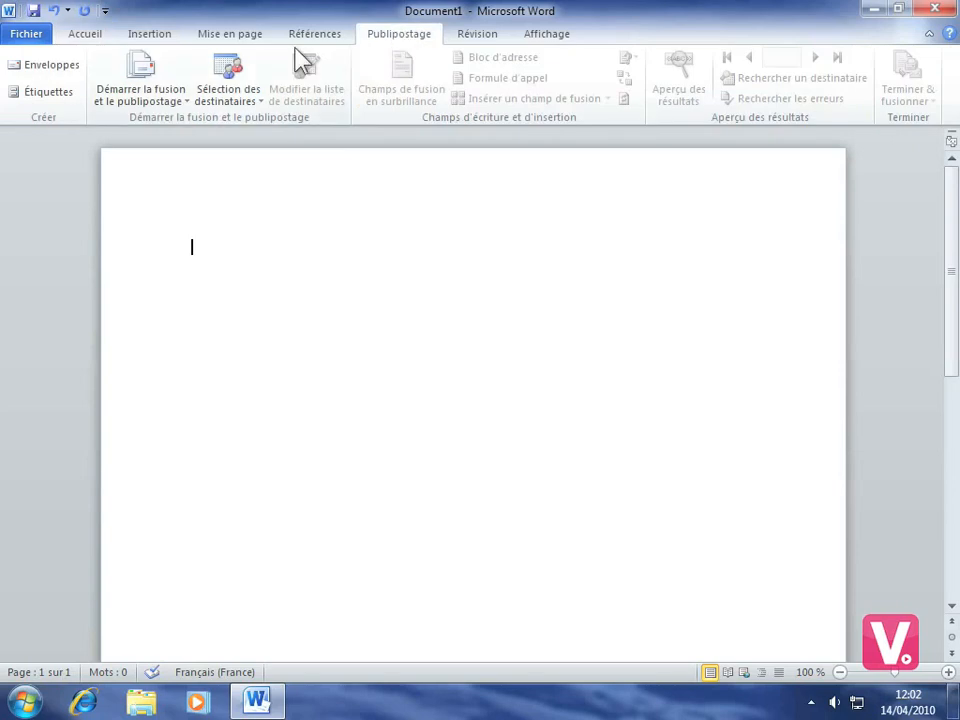
{"action": "left_click", "coordinate": [36, 65]}
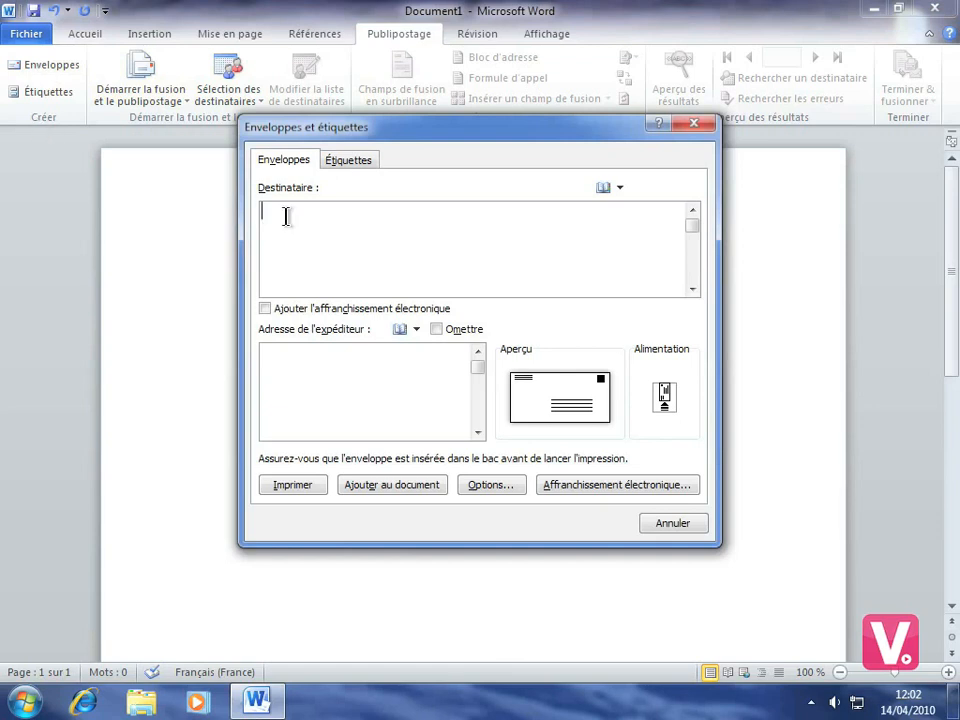
Complete the delivery address with the recipient's street address, postcode and city on separate lines.
{"action": "key", "text": "Return"}
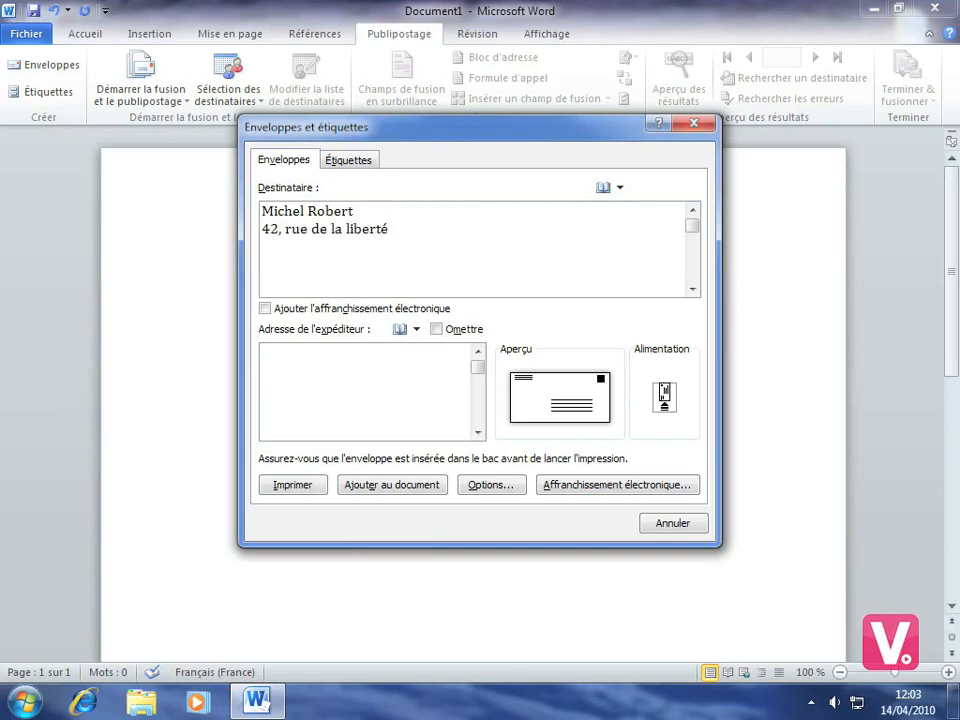
{"action": "key", "text": "Return"}
{"action": "type", "text": "75009 Paris"}
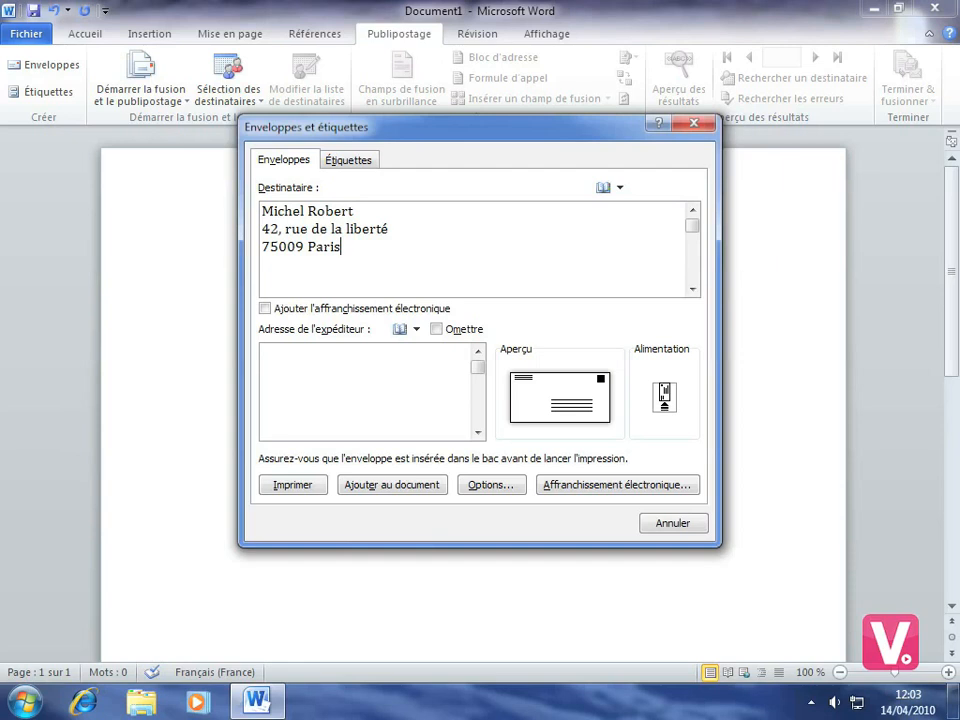
Keep the sender address included on the envelope and enter the sender's full name and street address.
{"action": "left_click", "coordinate": [436, 330]}
{"action": "left_click", "coordinate": [437, 330]}
{"action": "key", "text": "Return"}
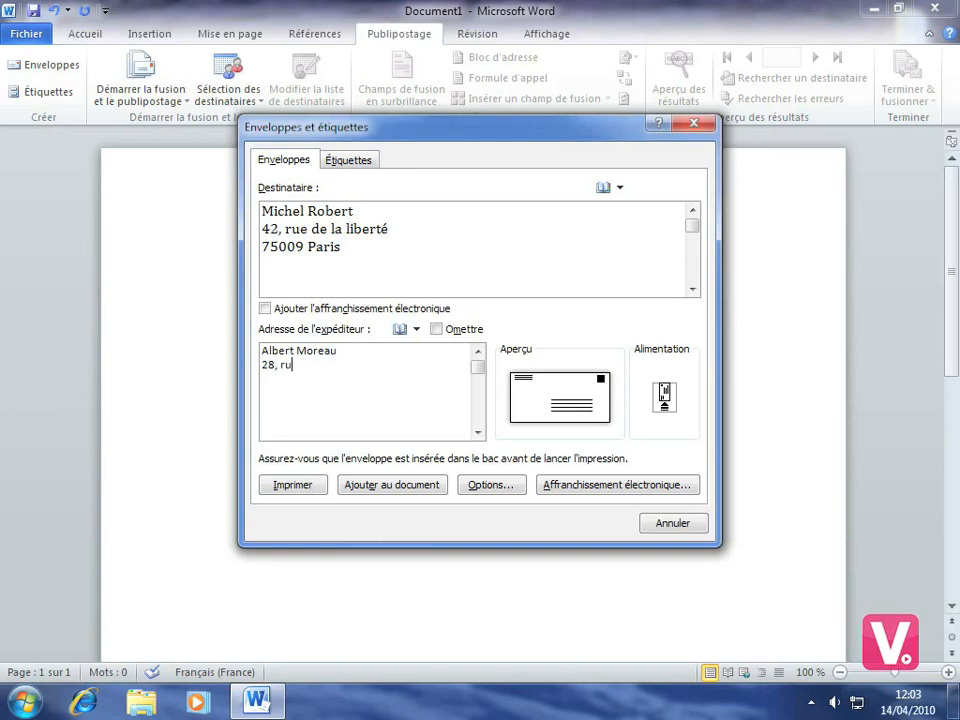
Add the sender's postcode and city as the last line of the return address.
{"action": "key", "text": "Return"}
{"action": "type", "text": "7017"}
{"action": "key", "text": "BackSpace"}
{"action": "key", "text": "BackSpace"}
{"action": "key", "text": "BackSpace"}
{"action": "type", "text": "5017 Paris"}
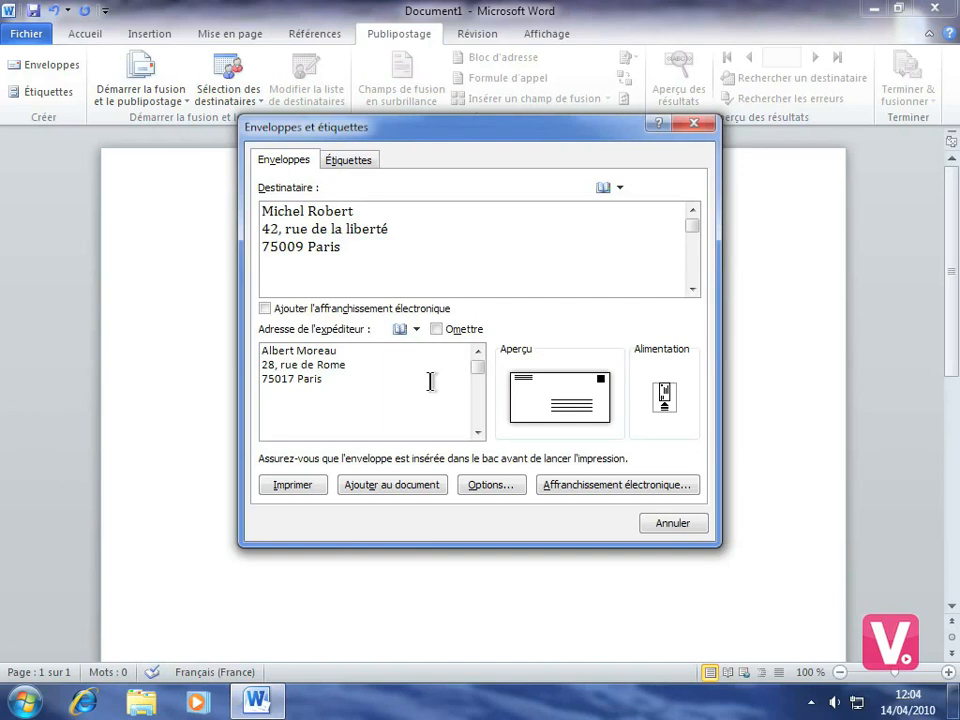
Choose the DL (110 x 220 mm) envelope size in the envelope options.
{"action": "left_click", "coordinate": [515, 393]}
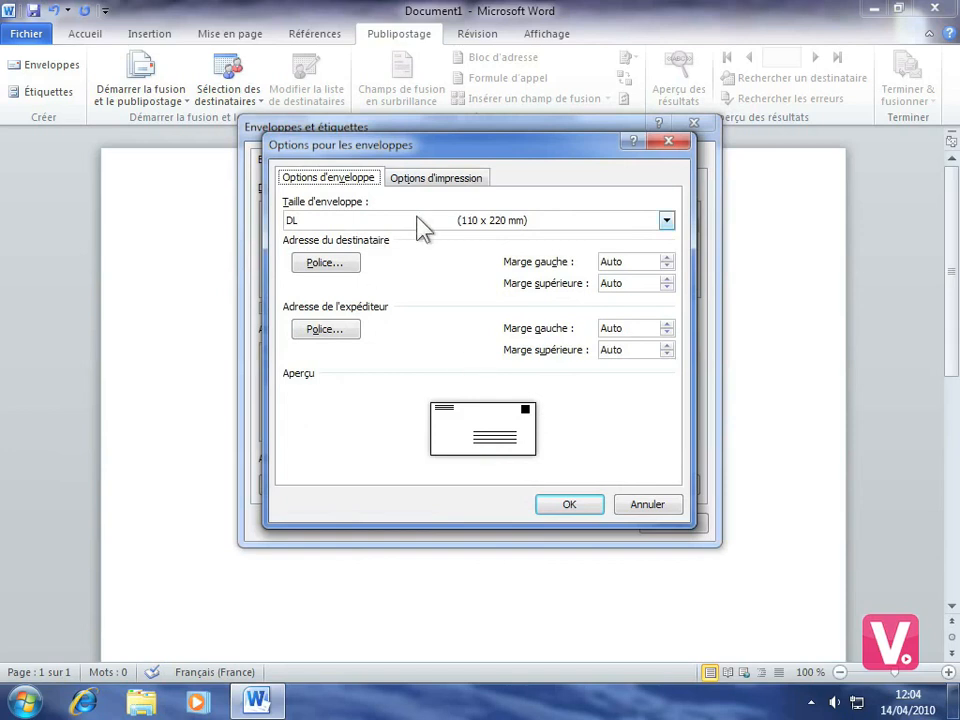
{"action": "left_click", "coordinate": [668, 224]}
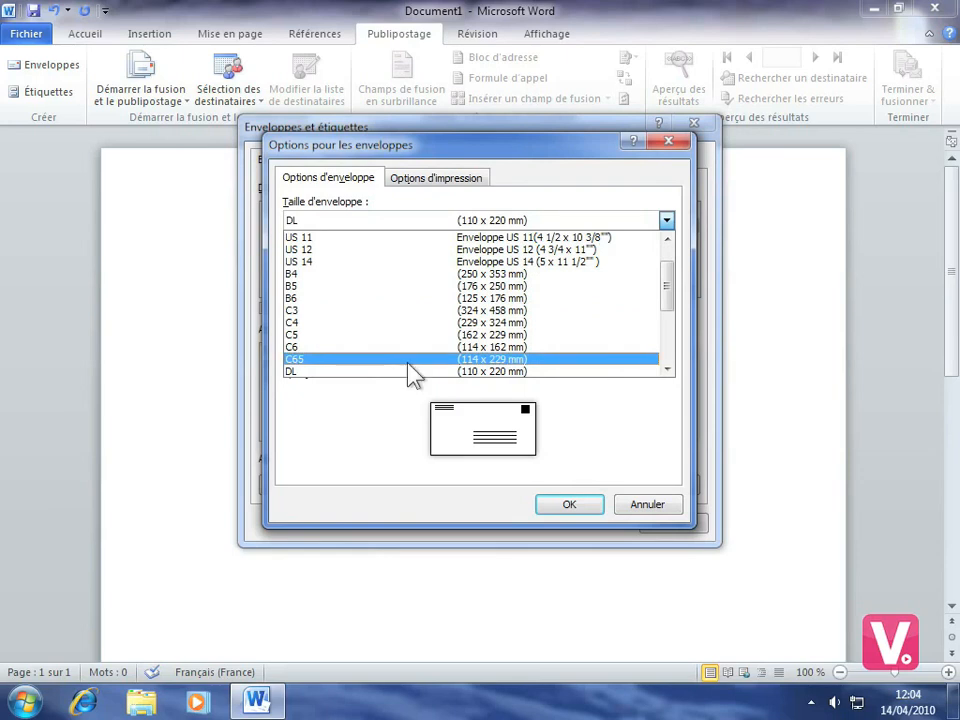
{"action": "left_click", "coordinate": [332, 374]}
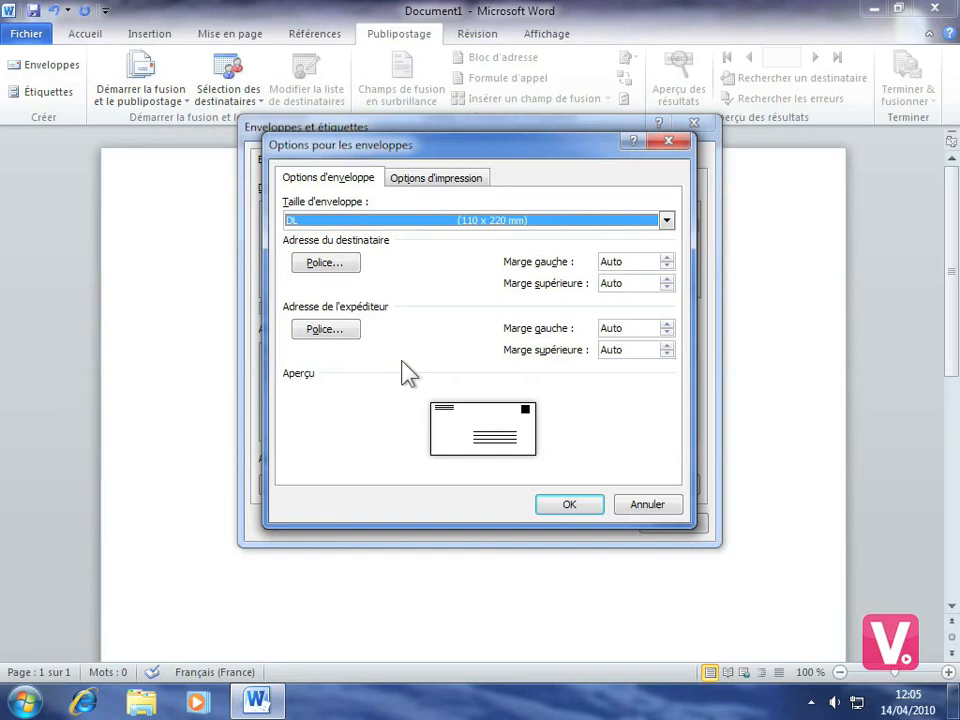
Set the recipient address font to Comic Sans MS at size 14.
{"action": "left_click", "coordinate": [316, 266]}
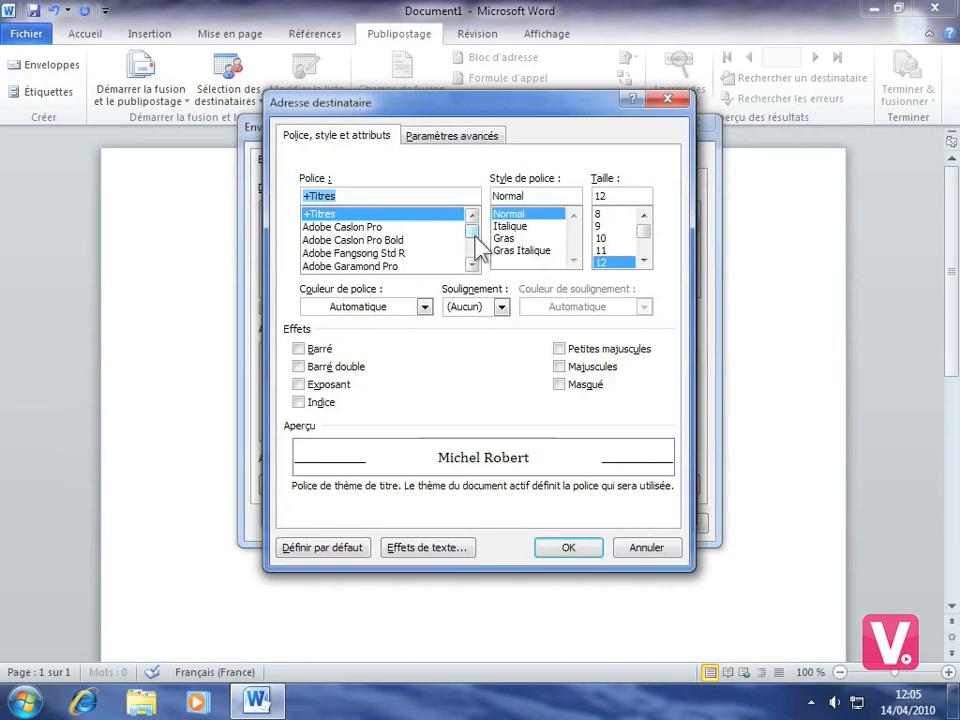
{"action": "scroll", "coordinate": [475, 240], "scroll_direction": "down", "scroll_amount": 8}
{"action": "scroll", "coordinate": [476, 245], "scroll_direction": "down", "scroll_amount": 10}
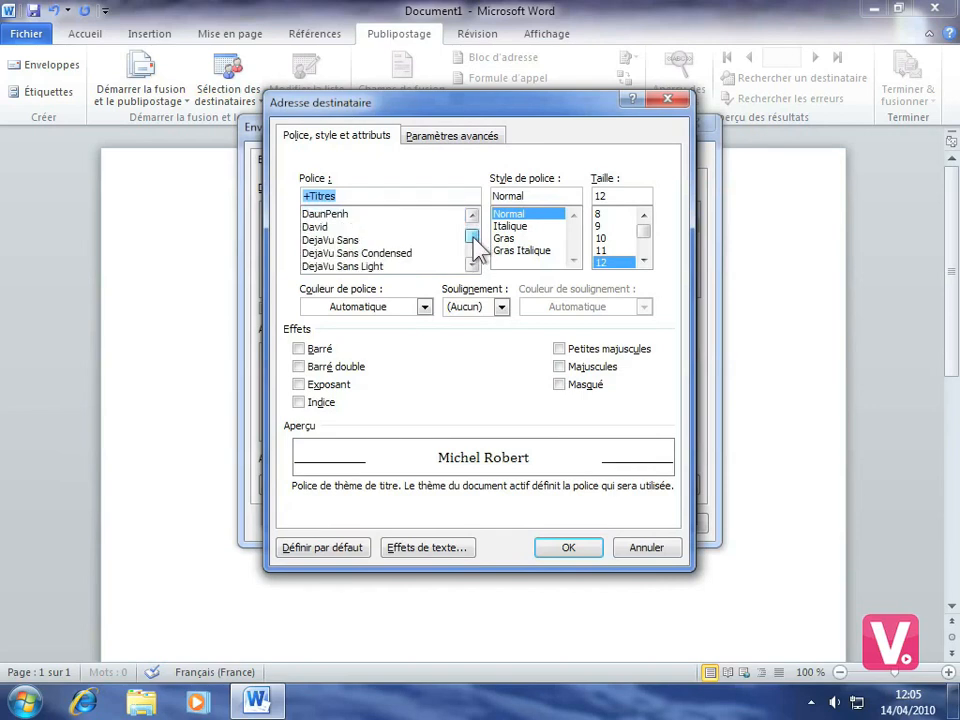
{"action": "scroll", "coordinate": [476, 245], "scroll_direction": "up", "scroll_amount": 8}
{"action": "scroll", "coordinate": [476, 243], "scroll_direction": "down", "scroll_amount": 5}
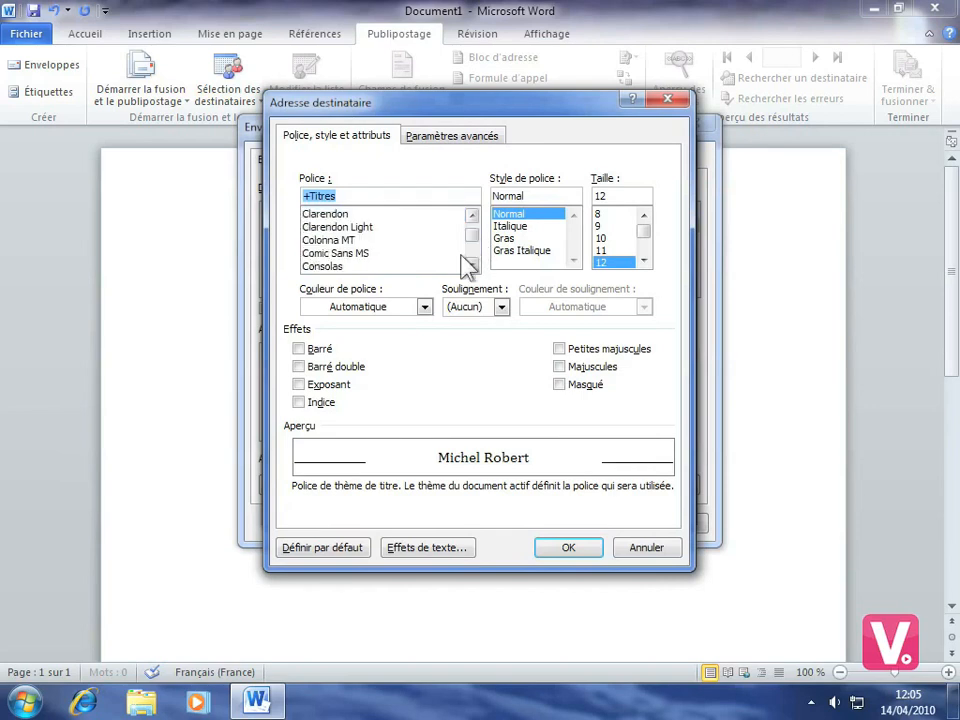
{"action": "left_click", "coordinate": [330, 255]}
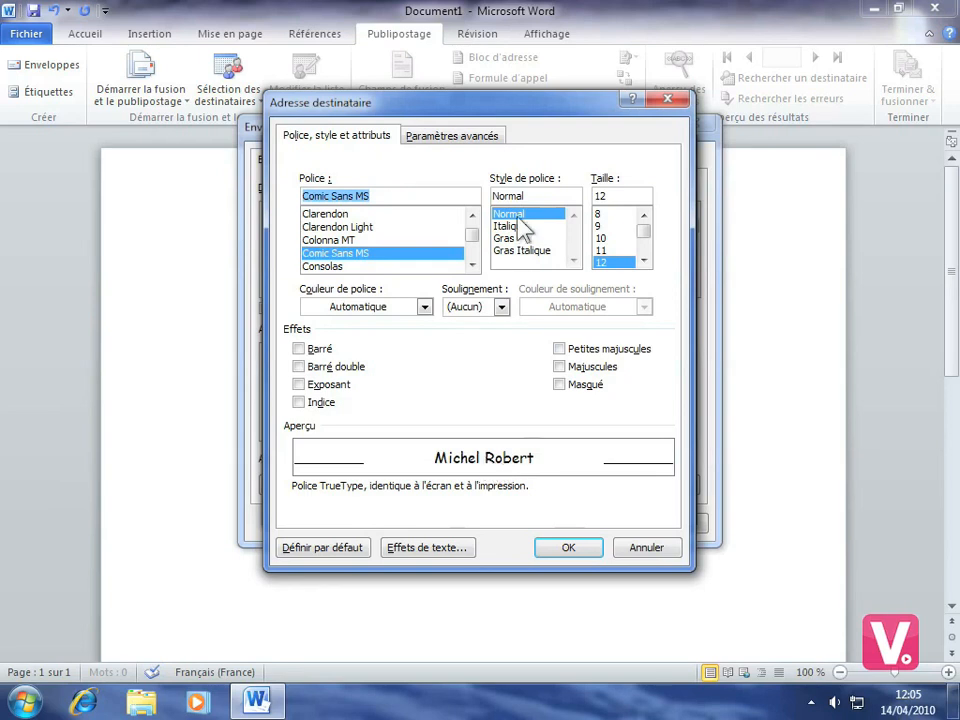
{"action": "left_click", "coordinate": [644, 261]}
{"action": "left_click", "coordinate": [606, 262]}
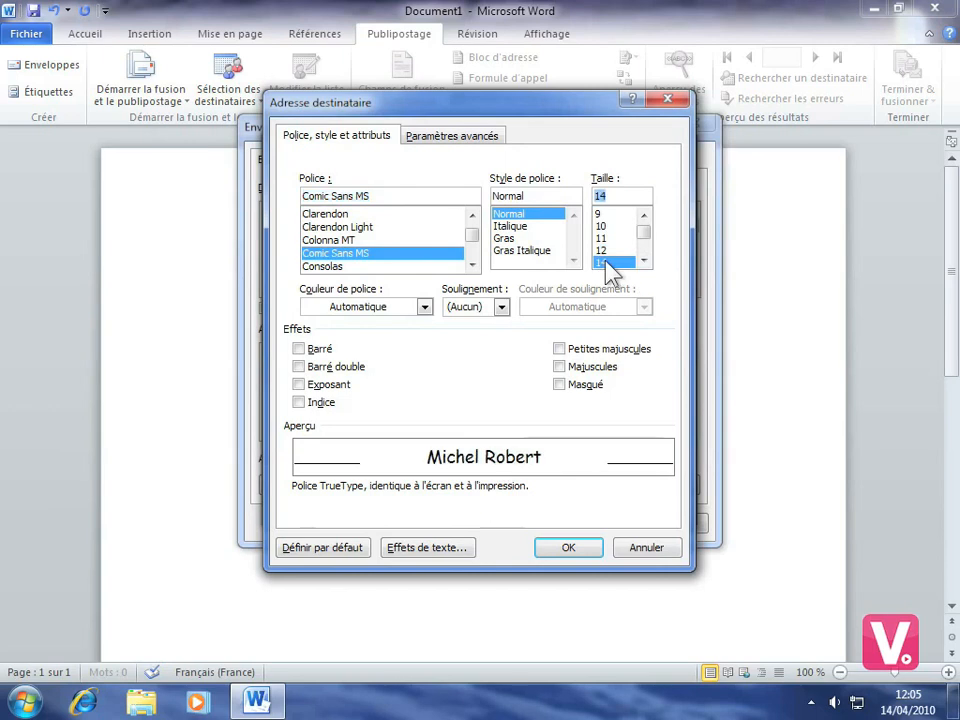
Colour the recipient address text with the medium gray theme colour and accept the font settings.
{"action": "left_click", "coordinate": [425, 307]}
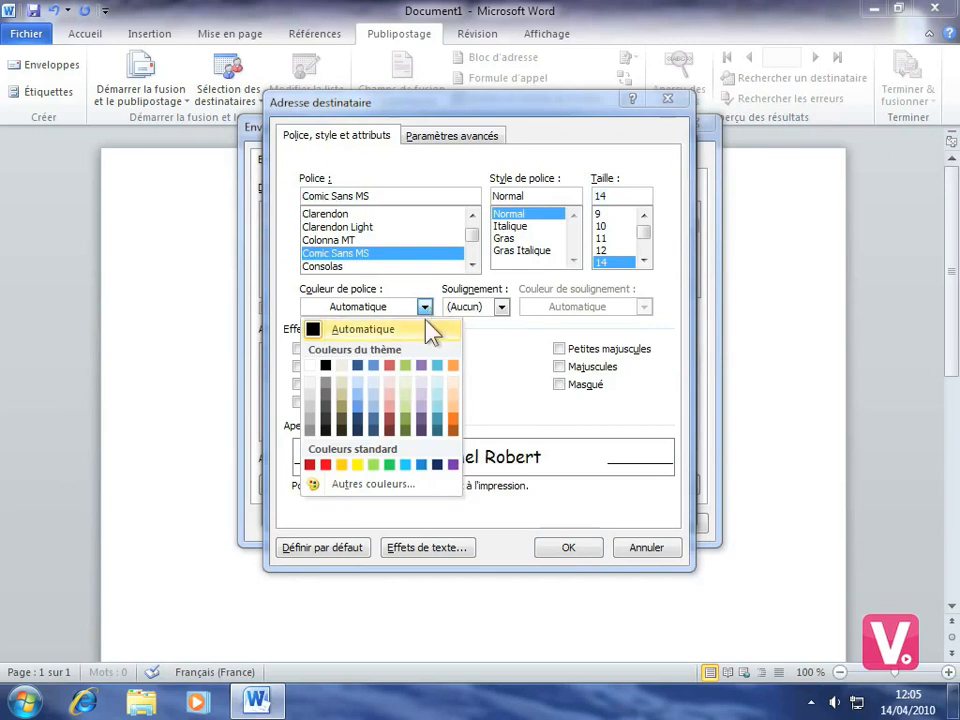
{"action": "left_click", "coordinate": [326, 382]}
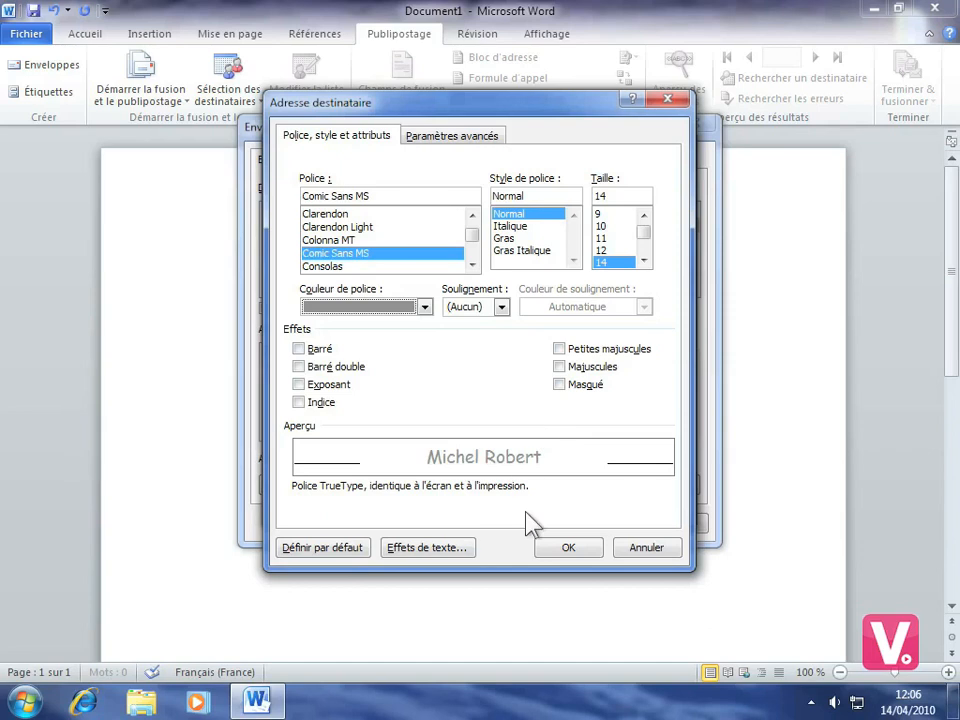
{"action": "left_click", "coordinate": [570, 549]}
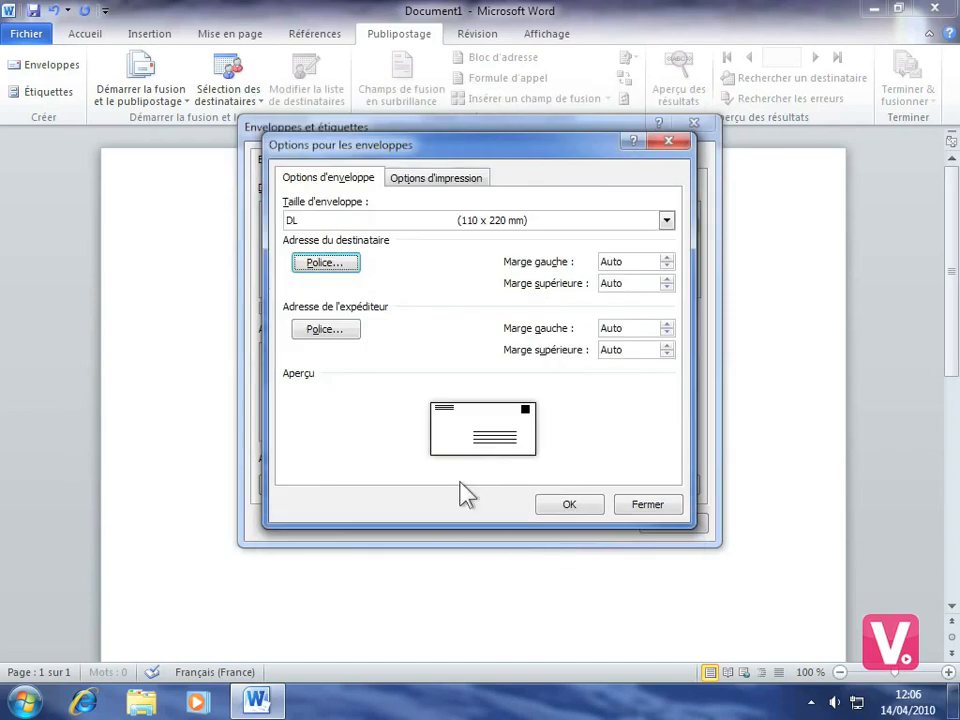
Apply the envelope options and add the envelope to the document without saving the sender address as the default.
{"action": "left_click", "coordinate": [569, 505]}
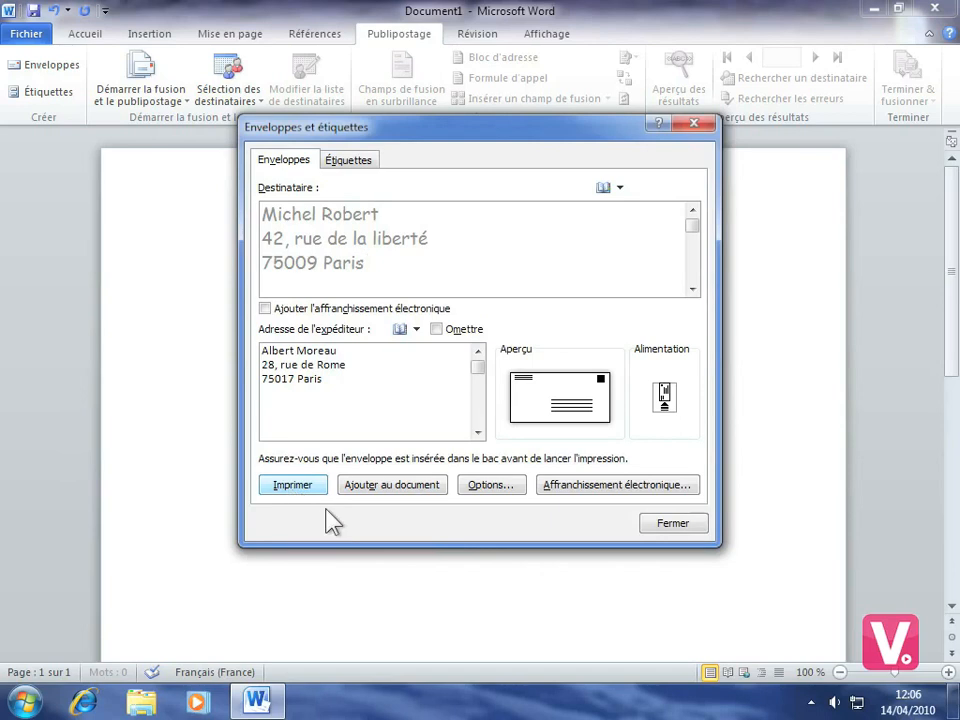
{"action": "left_click", "coordinate": [398, 497]}
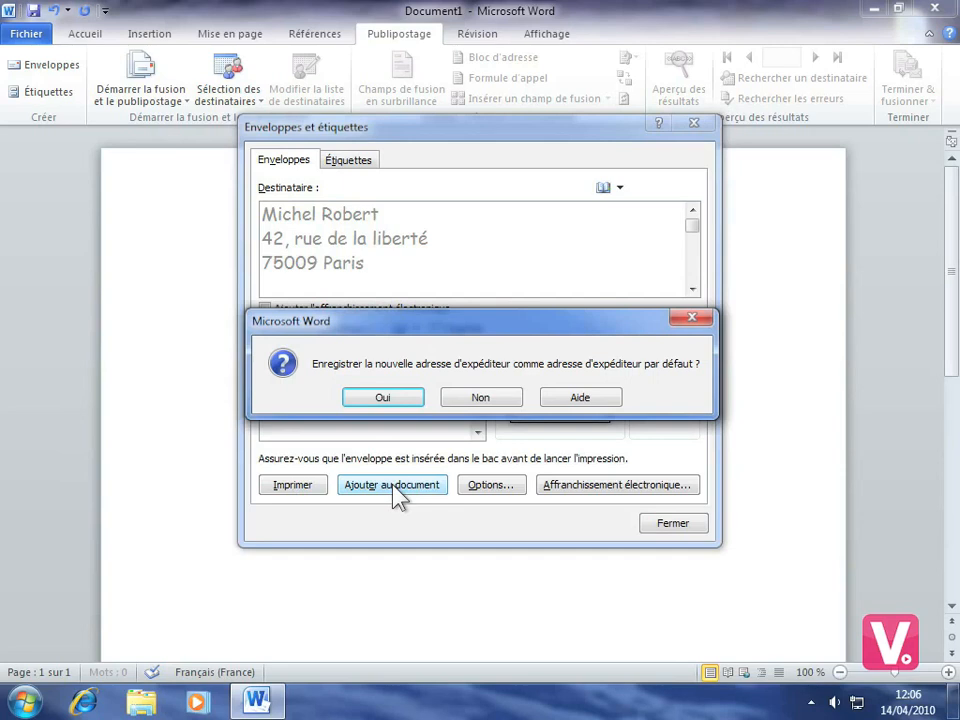
{"action": "left_click", "coordinate": [496, 390]}
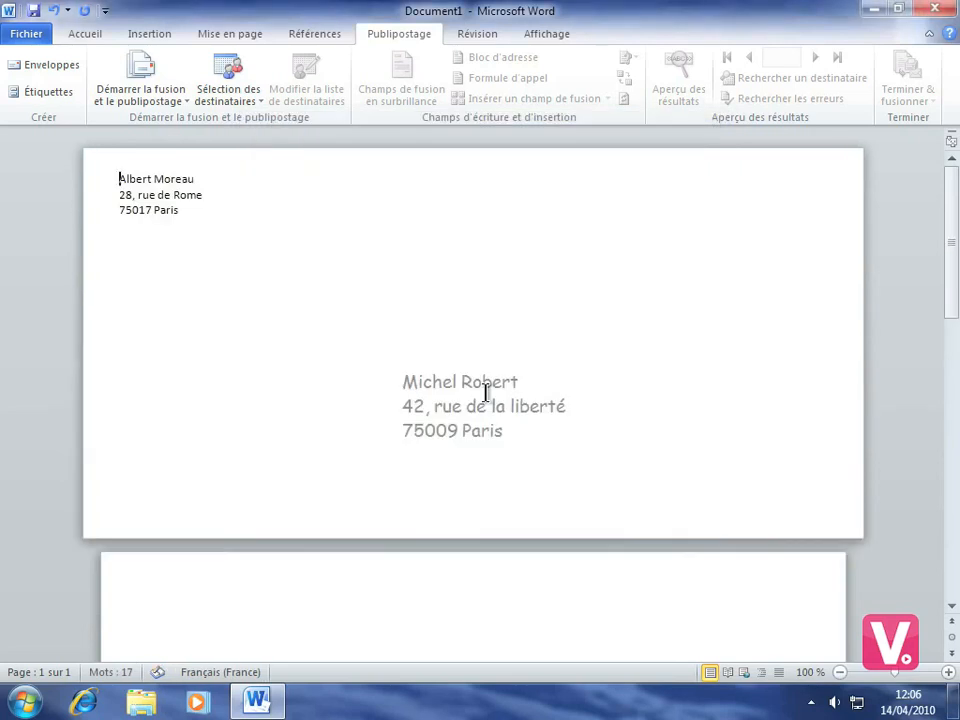